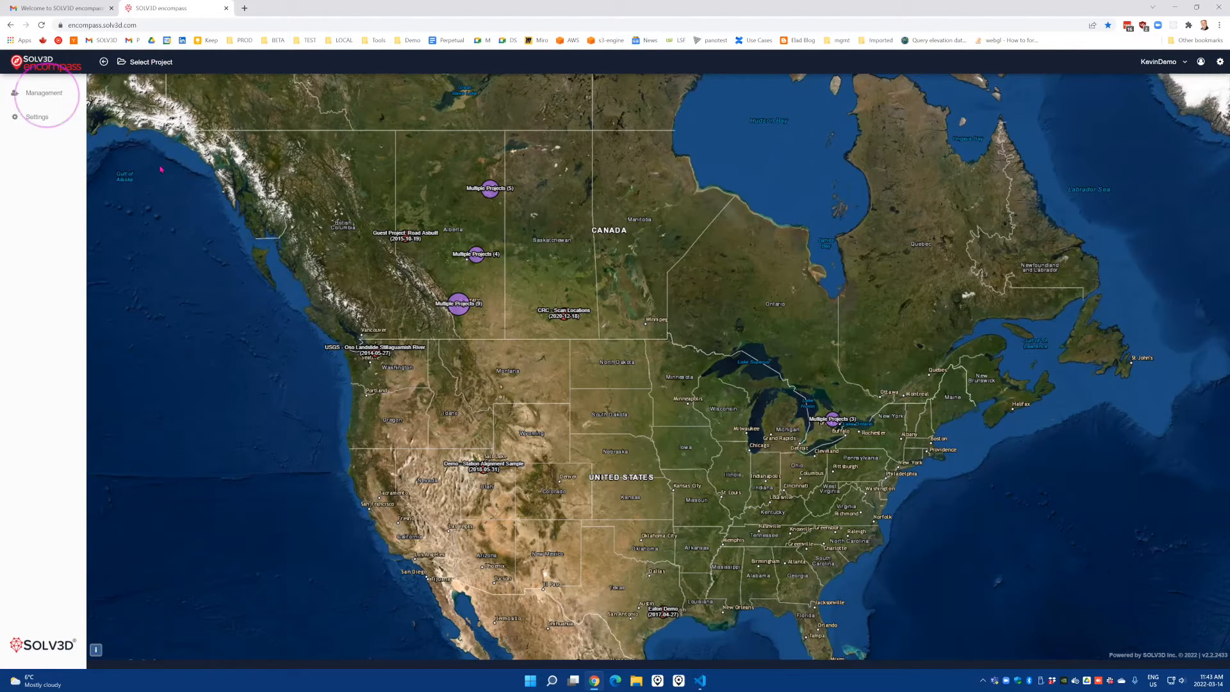
Go to Management, then User Management, to reach the Invite User form
{"action": "left_click", "coordinate": [49, 93]}
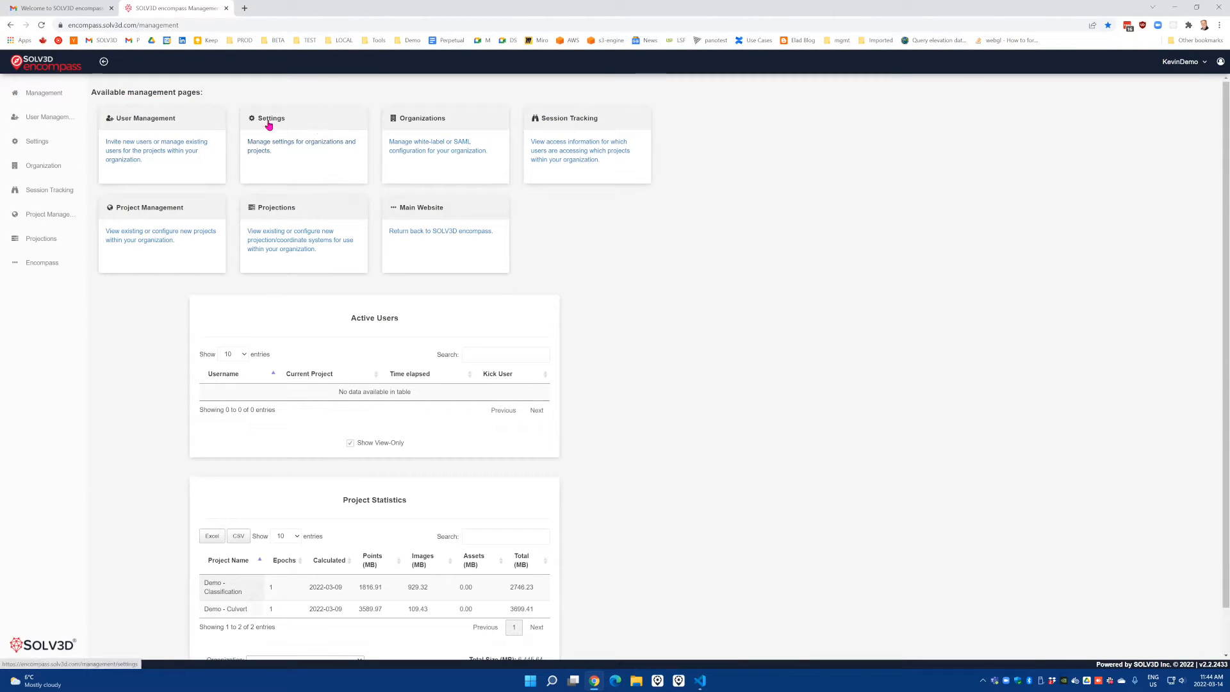
{"action": "left_click", "coordinate": [156, 149]}
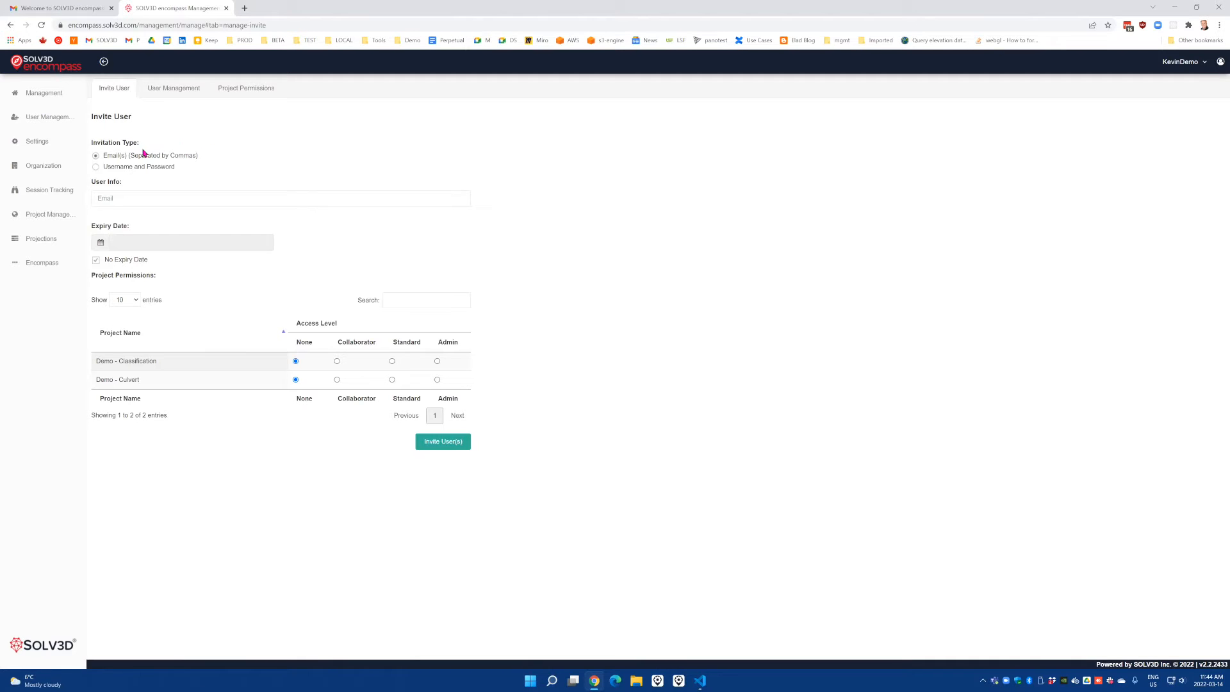
Enter both invitees' e-mail addresses, comma-separated, in the User Info Email field
{"action": "left_click", "coordinate": [167, 199]}
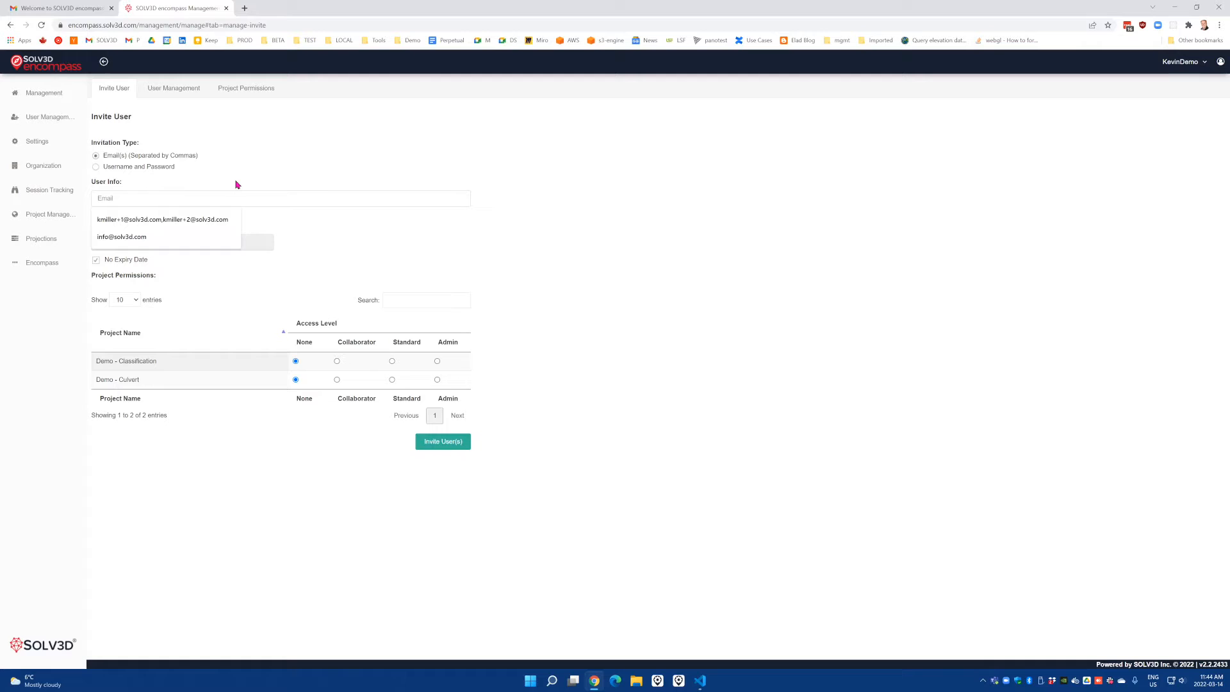
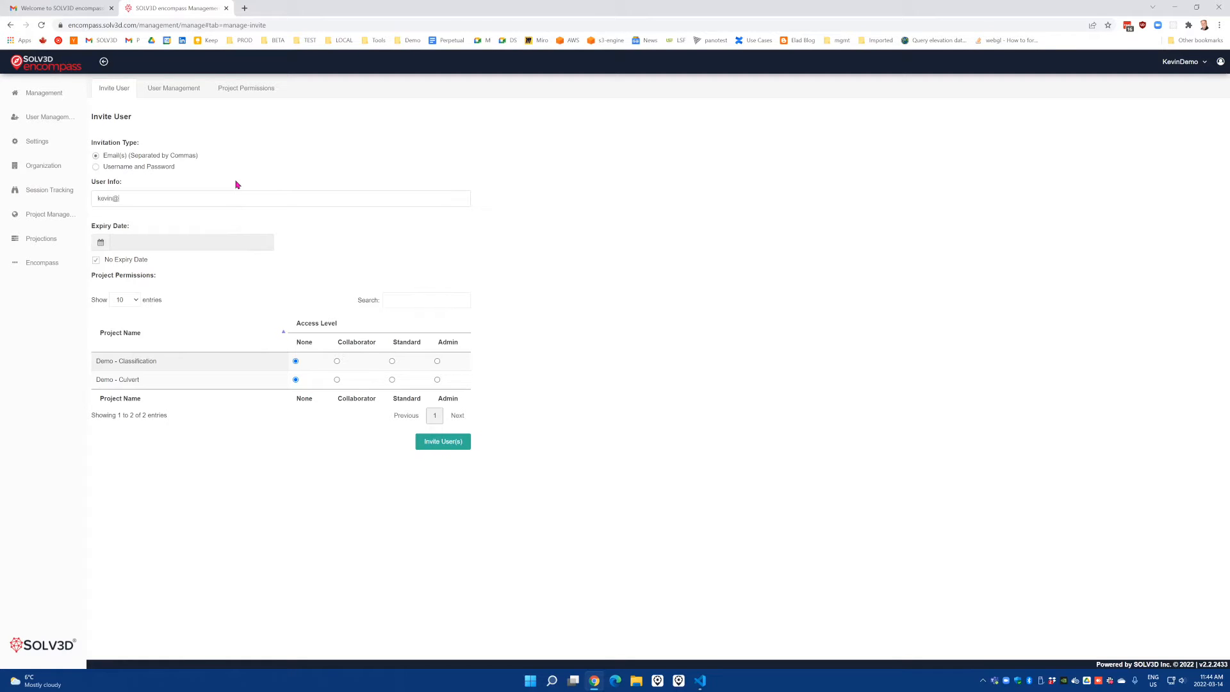
Try an April 1 expiry date for the invitation, then re-check No Expiry Date
{"action": "left_click", "coordinate": [97, 262]}
{"action": "left_click", "coordinate": [100, 247]}
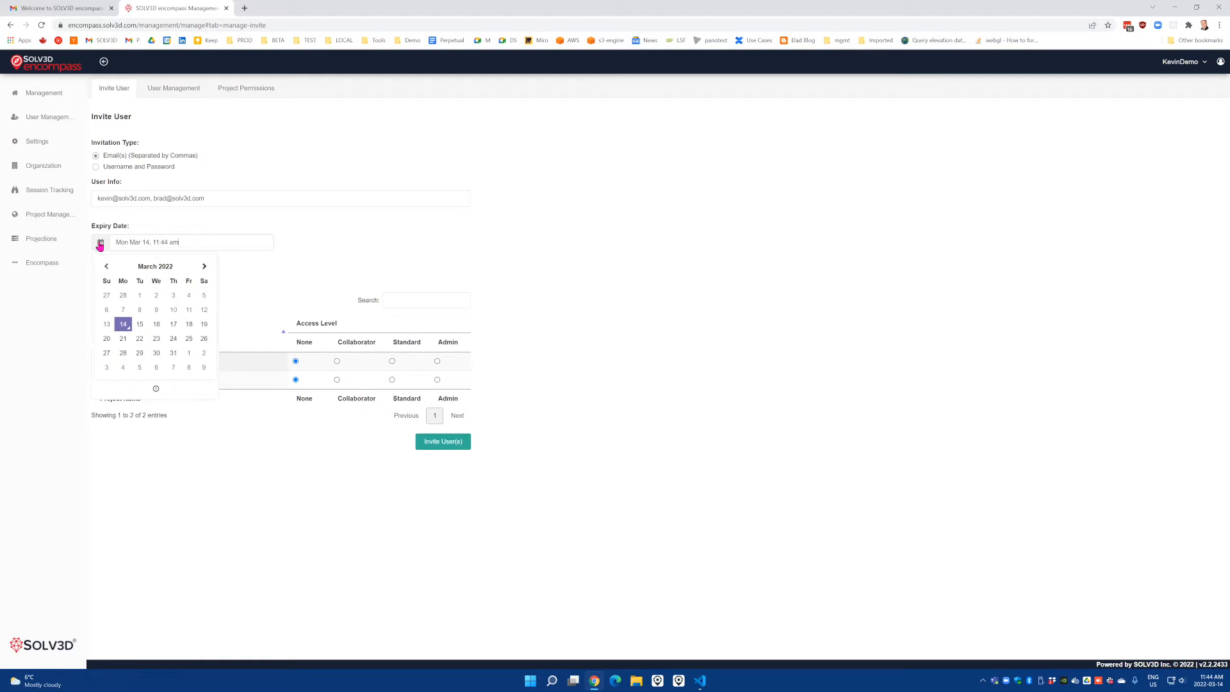
{"action": "left_click", "coordinate": [189, 353]}
{"action": "left_click", "coordinate": [285, 275]}
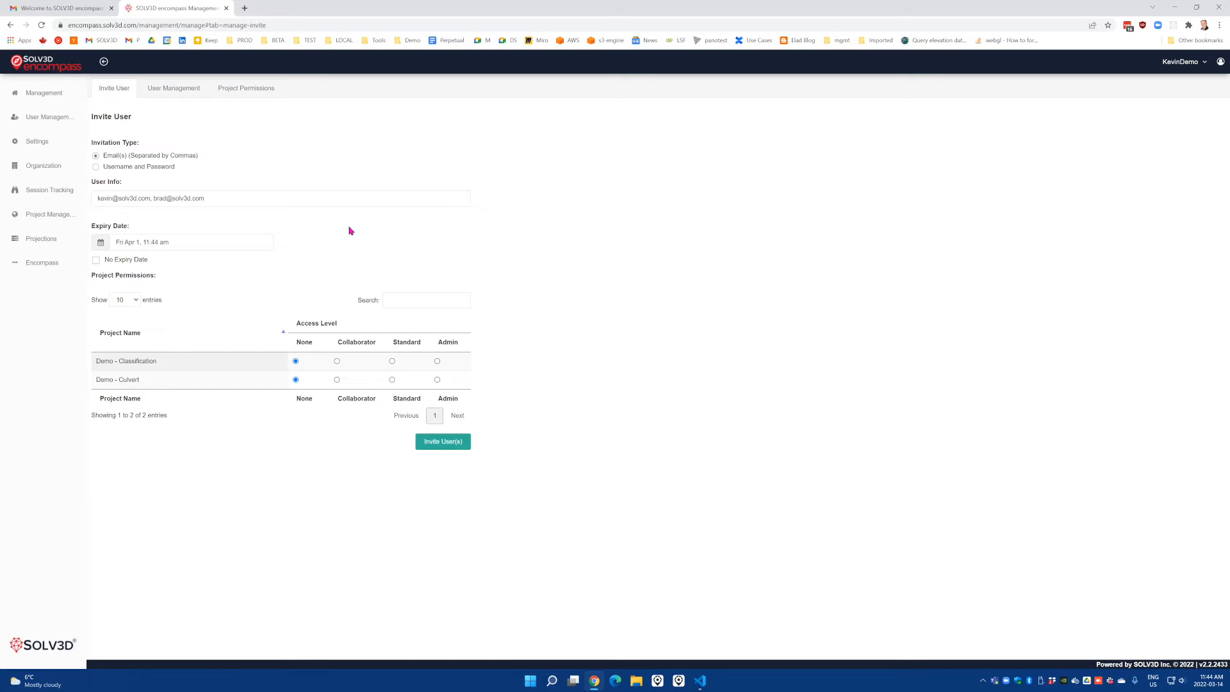
{"action": "left_click", "coordinate": [96, 260]}
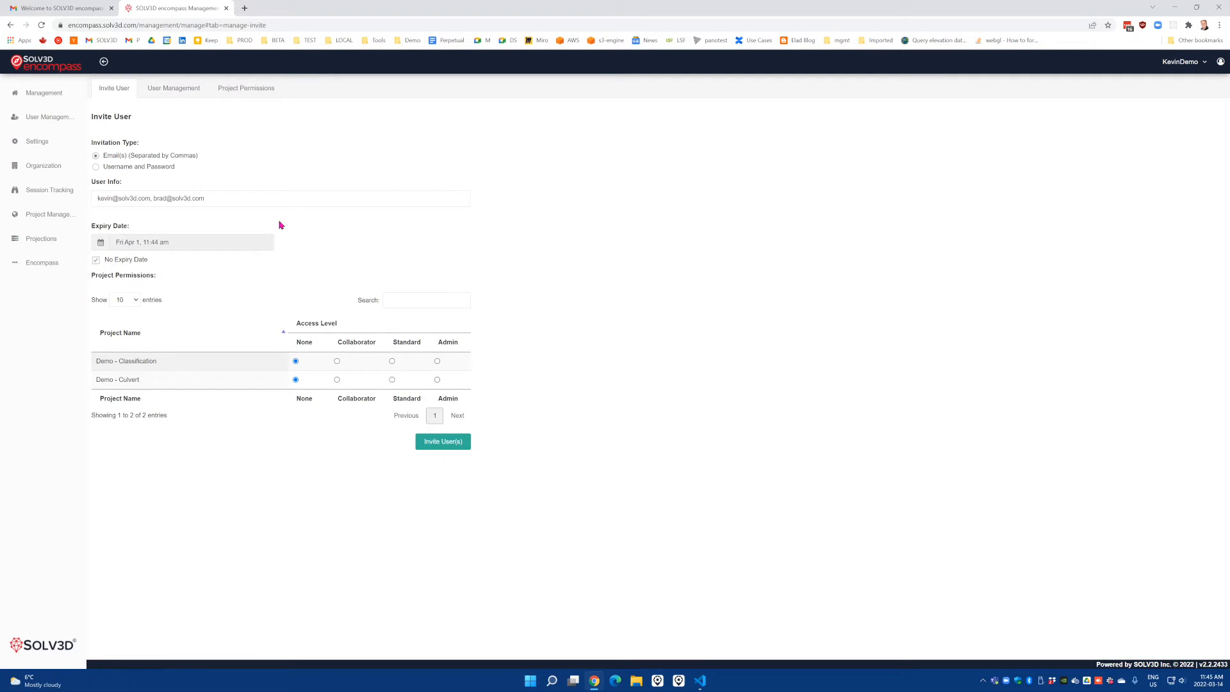
Briefly select Username and Password, delete the entered addresses, then return to Email(s) invitations
{"action": "left_click", "coordinate": [96, 167]}
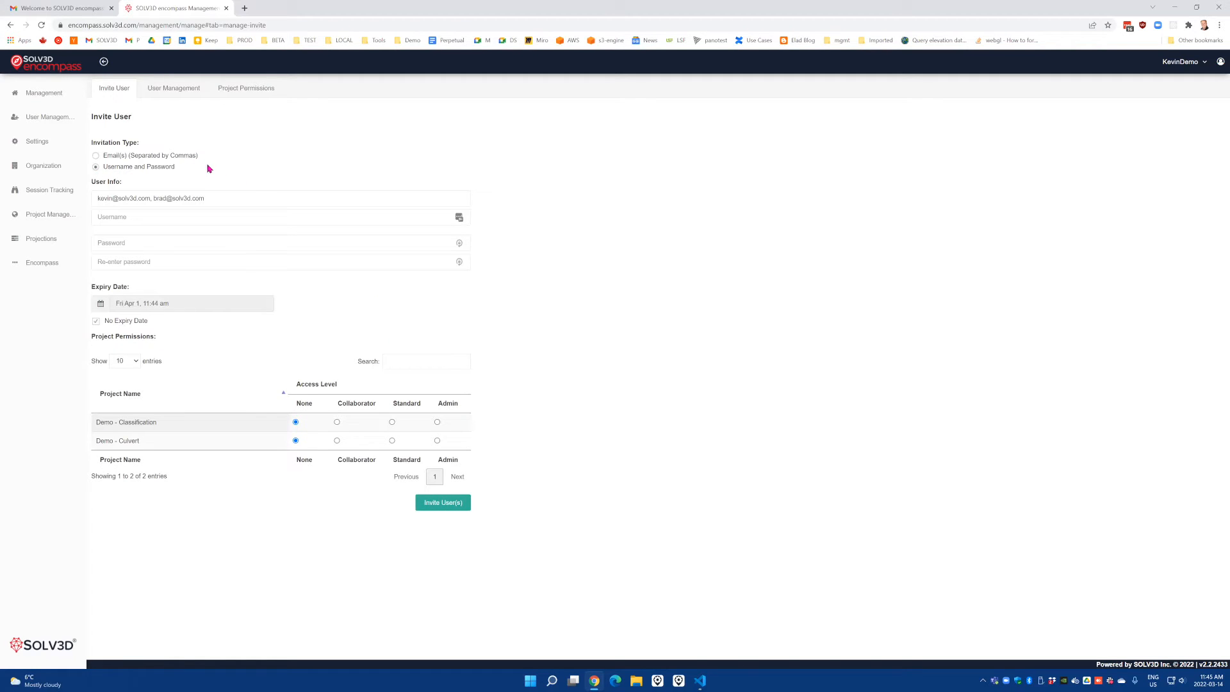
{"action": "left_click_drag", "start_coordinate": [178, 200], "coordinate": [90, 204]}
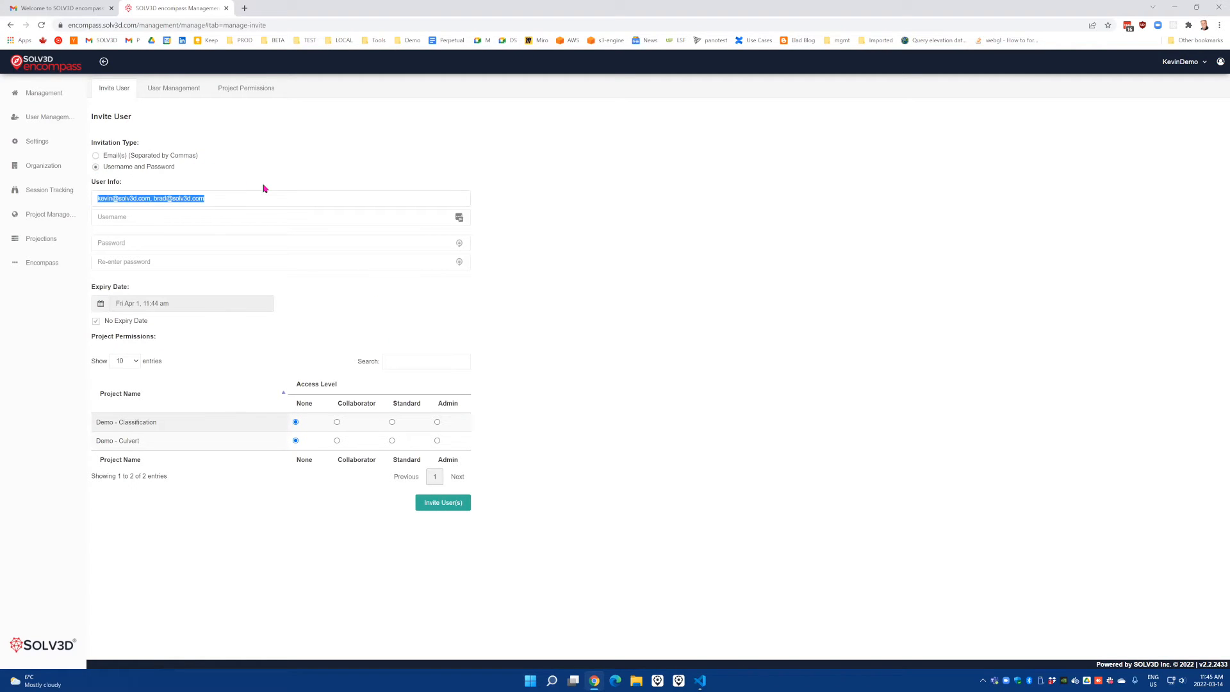
{"action": "key", "text": "BackSpace"}
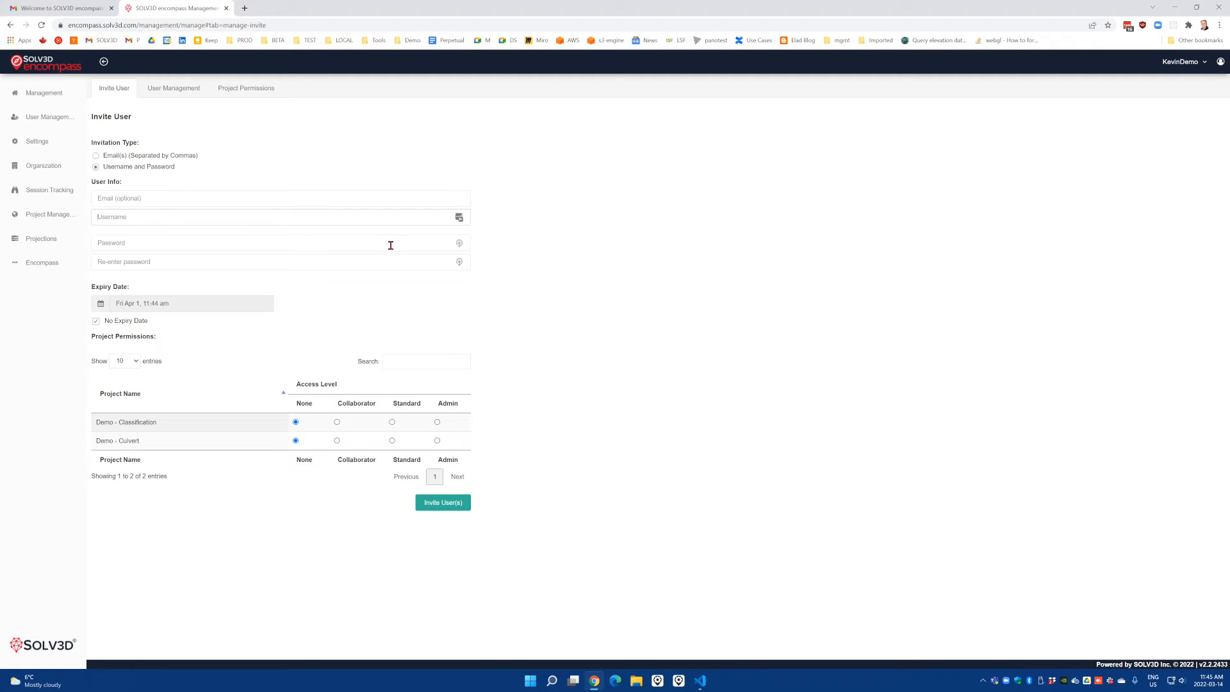
{"action": "left_click", "coordinate": [96, 155]}
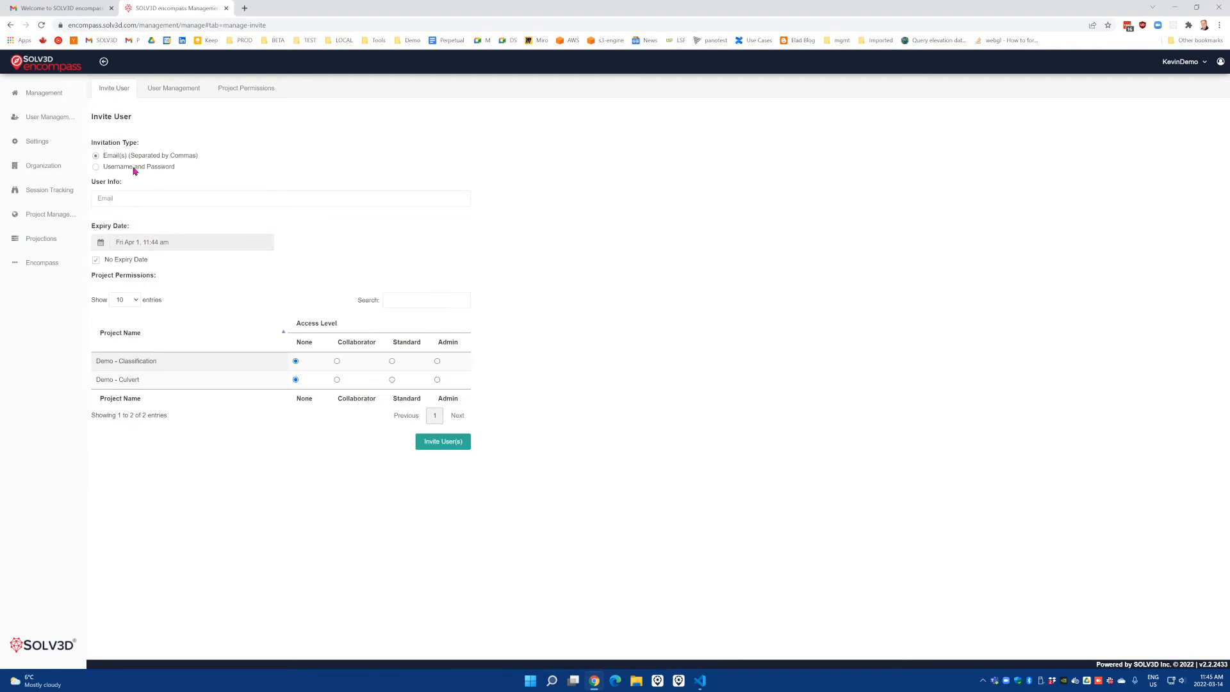
Invite both addresses with Standard on Demo - Classification and Collaborator on Demo - Culvert, then check Gmail
{"action": "left_click", "coordinate": [140, 196]}
{"action": "left_click", "coordinate": [373, 373]}
{"action": "left_click", "coordinate": [337, 380]}
{"action": "left_click", "coordinate": [443, 442]}
{"action": "left_click", "coordinate": [75, 9]}
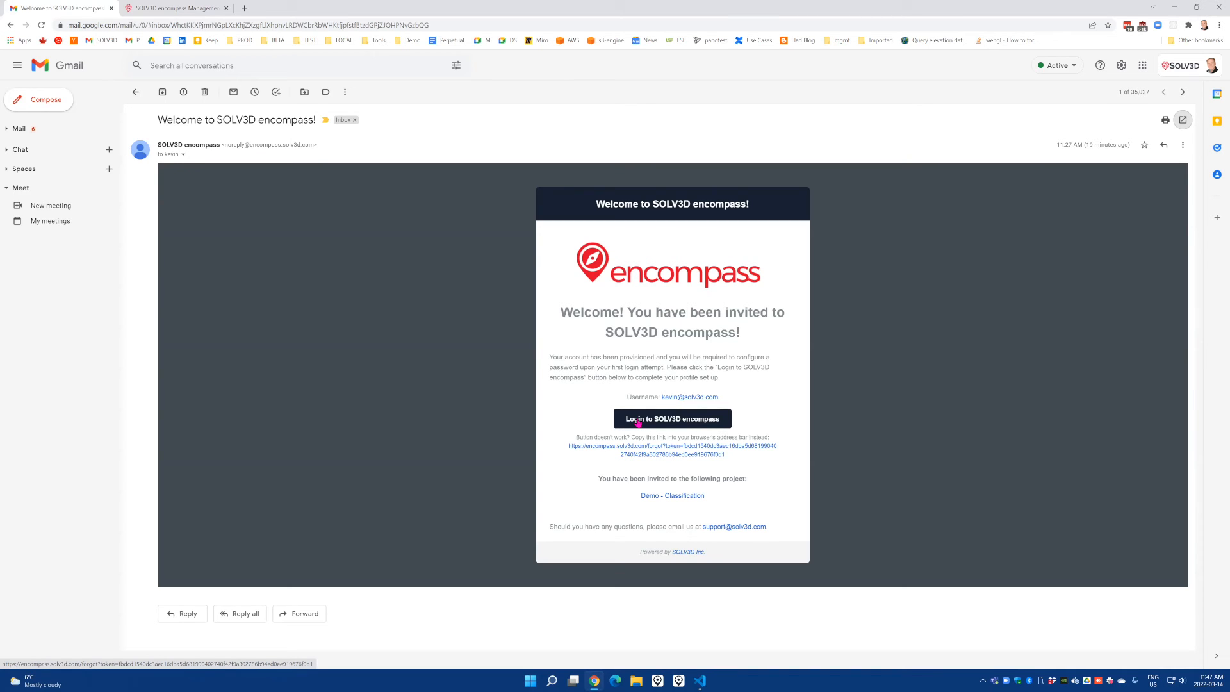
Back in encompass, show the User Management list with both users Active and no expiration
{"action": "left_click", "coordinate": [180, 13]}
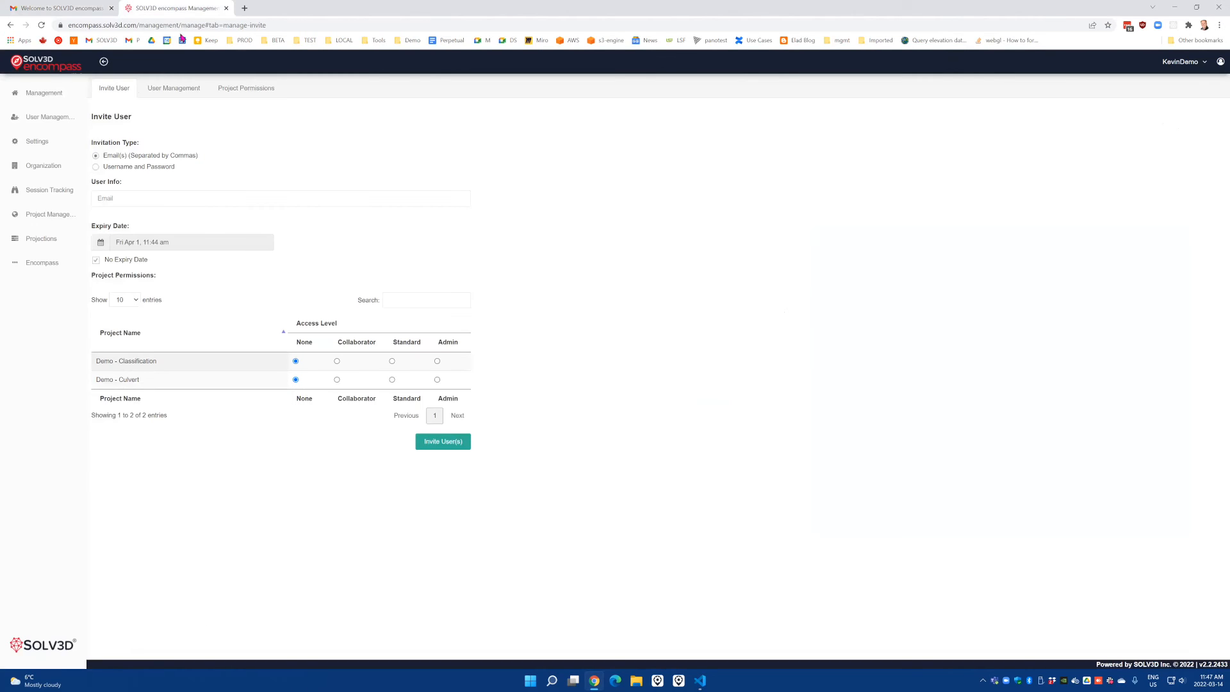
{"action": "left_click", "coordinate": [51, 118]}
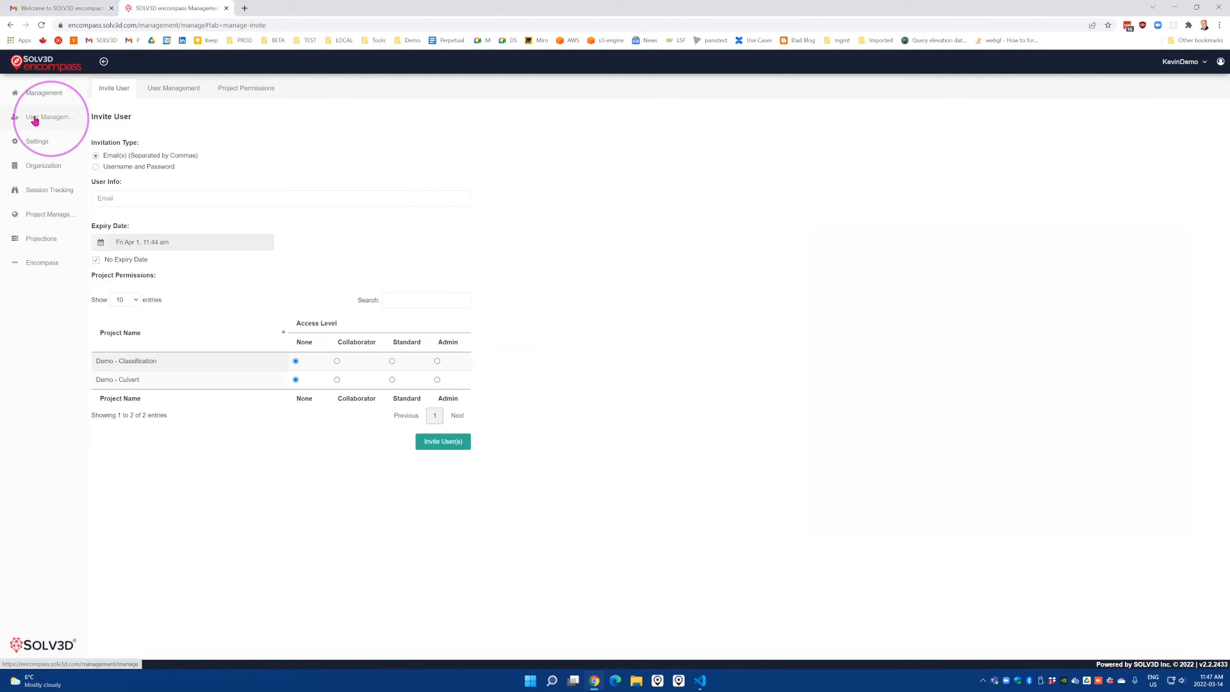
{"action": "left_click", "coordinate": [167, 93]}
{"action": "left_click", "coordinate": [246, 94]}
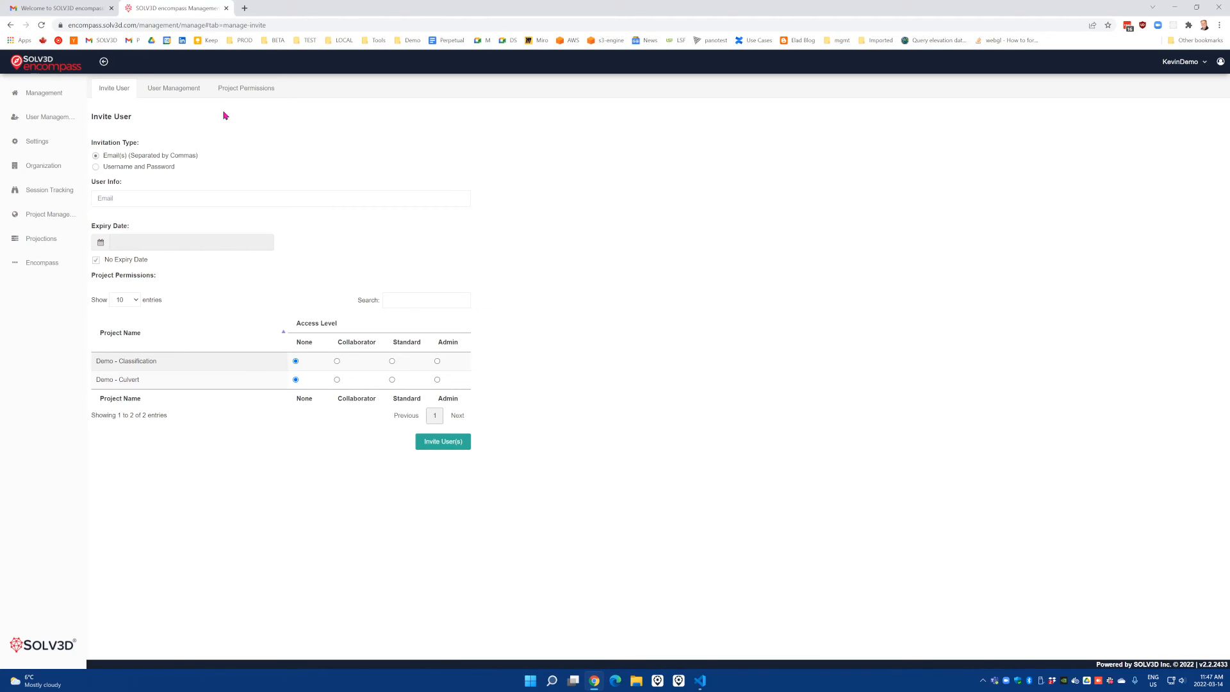
{"action": "left_click", "coordinate": [182, 94]}
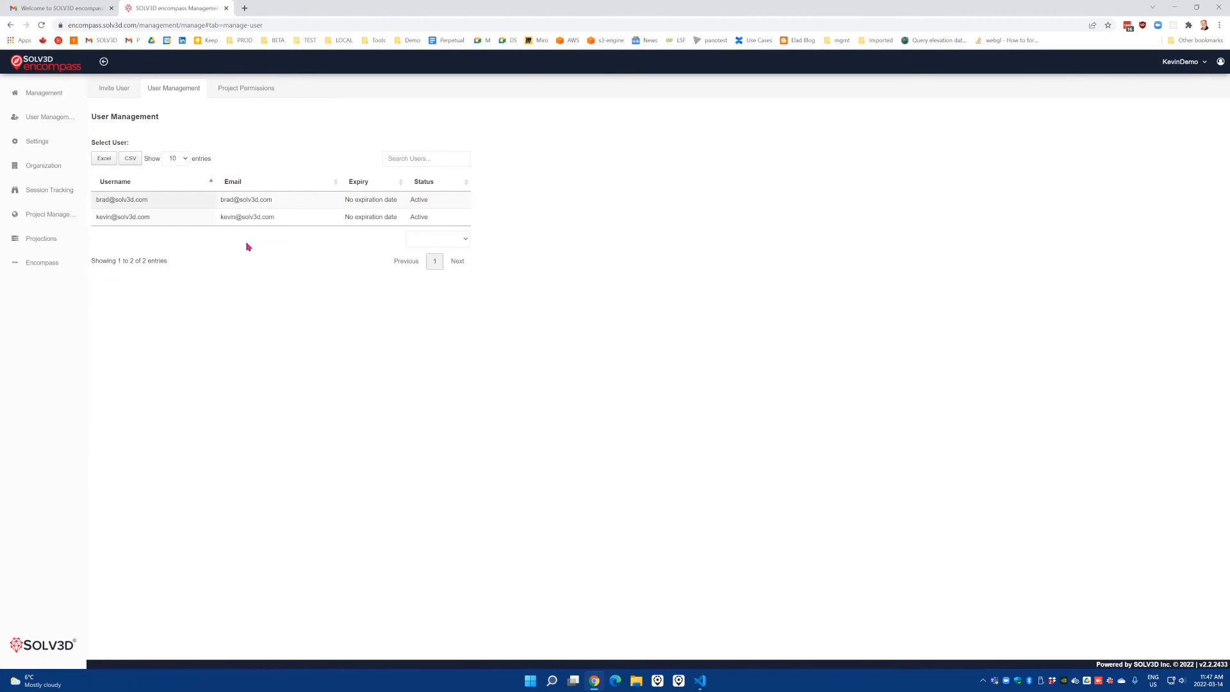
Set the second invited user's Demo - Classification and Demo - Culvert access to None and save
{"action": "left_click", "coordinate": [251, 199]}
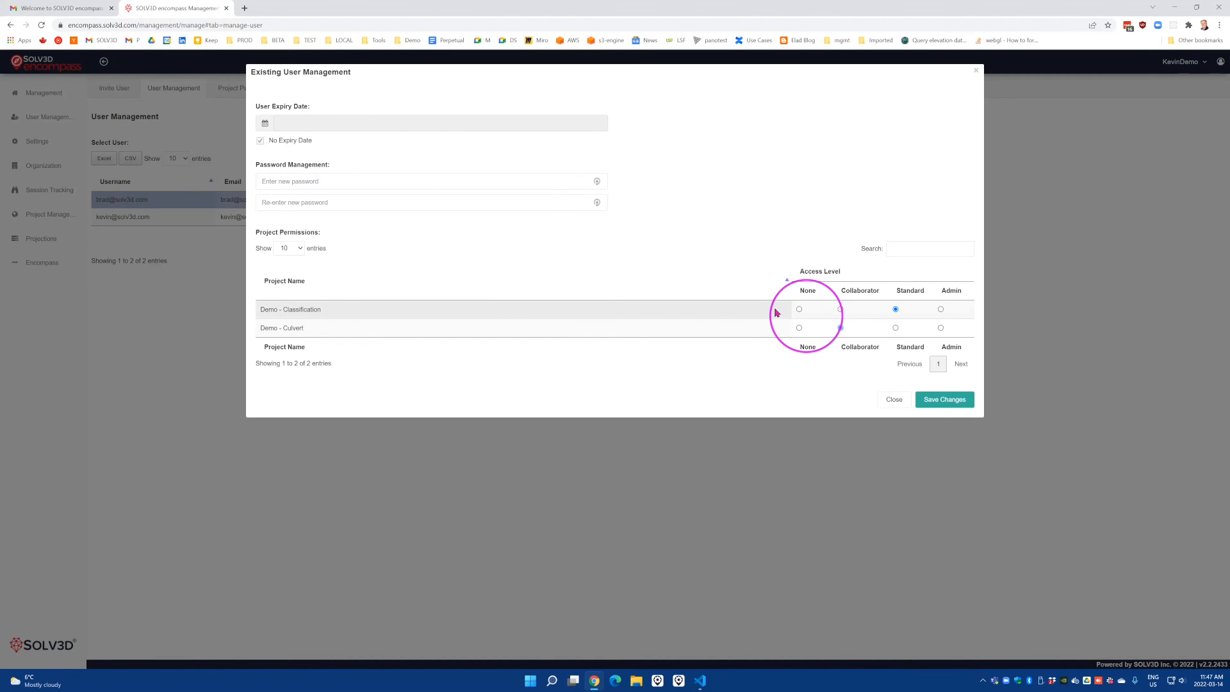
{"action": "left_click", "coordinate": [799, 310]}
{"action": "left_click", "coordinate": [800, 329]}
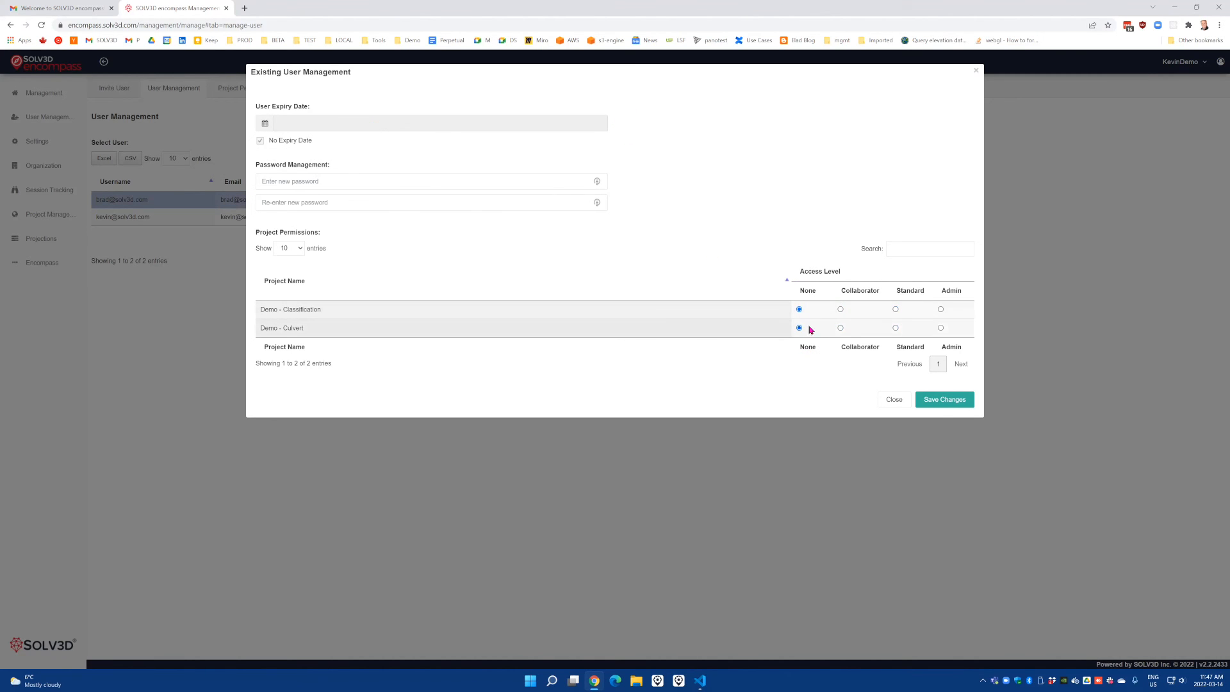
{"action": "left_click", "coordinate": [947, 400]}
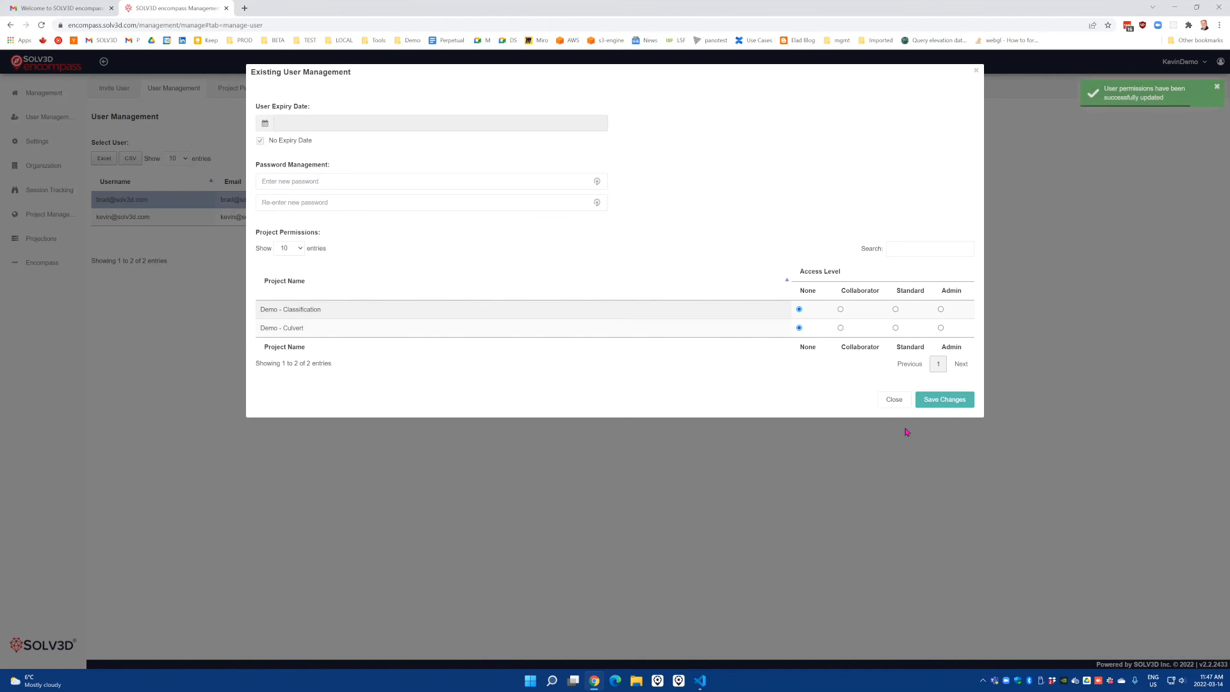
{"action": "left_click", "coordinate": [893, 400]}
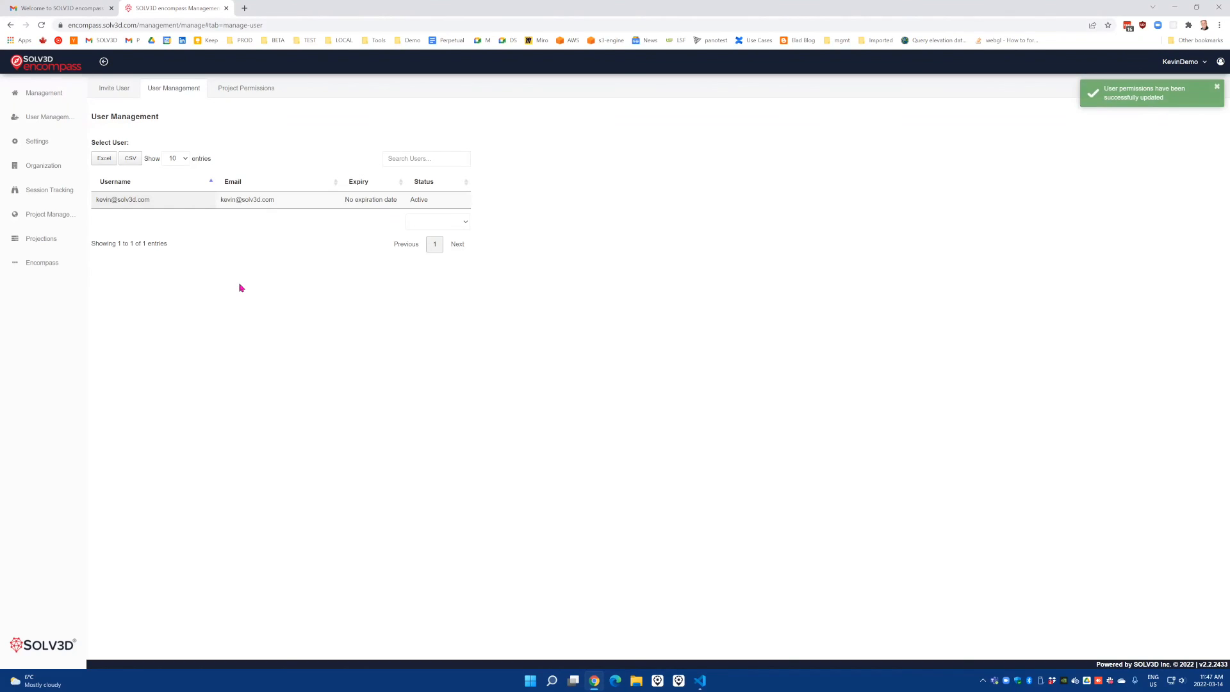
Under Project Permissions, set the remaining user's Demo - Classification access to None and save
{"action": "left_click", "coordinate": [246, 90]}
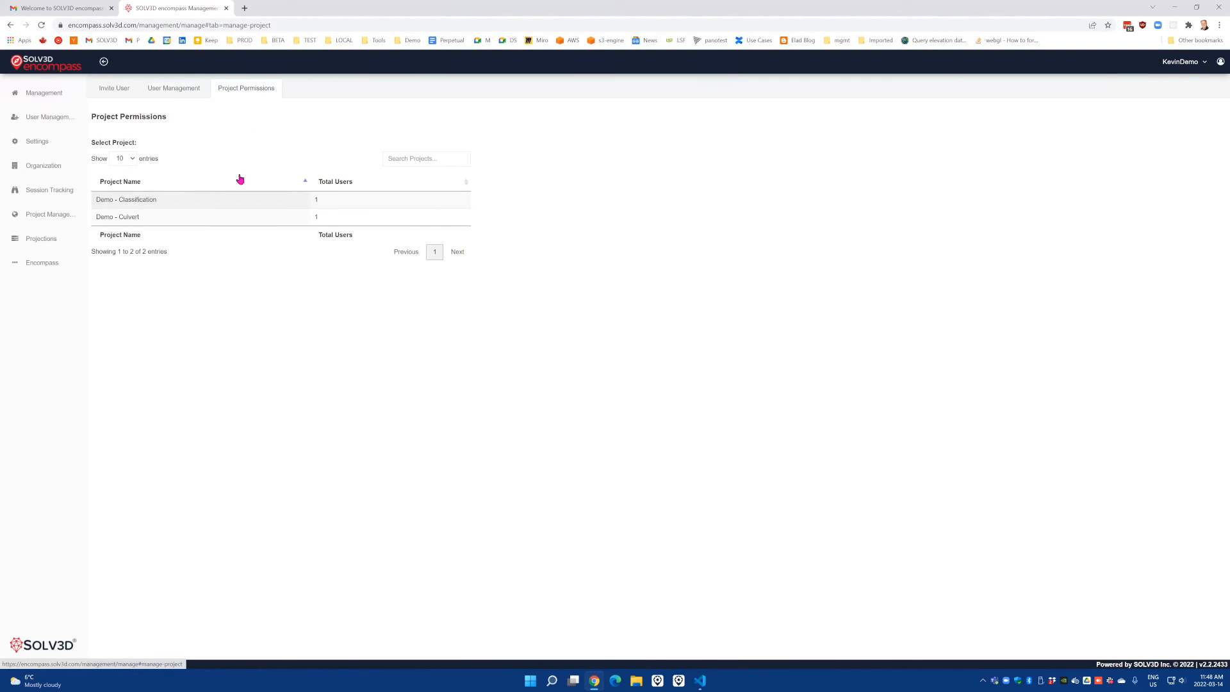
{"action": "left_click", "coordinate": [199, 205]}
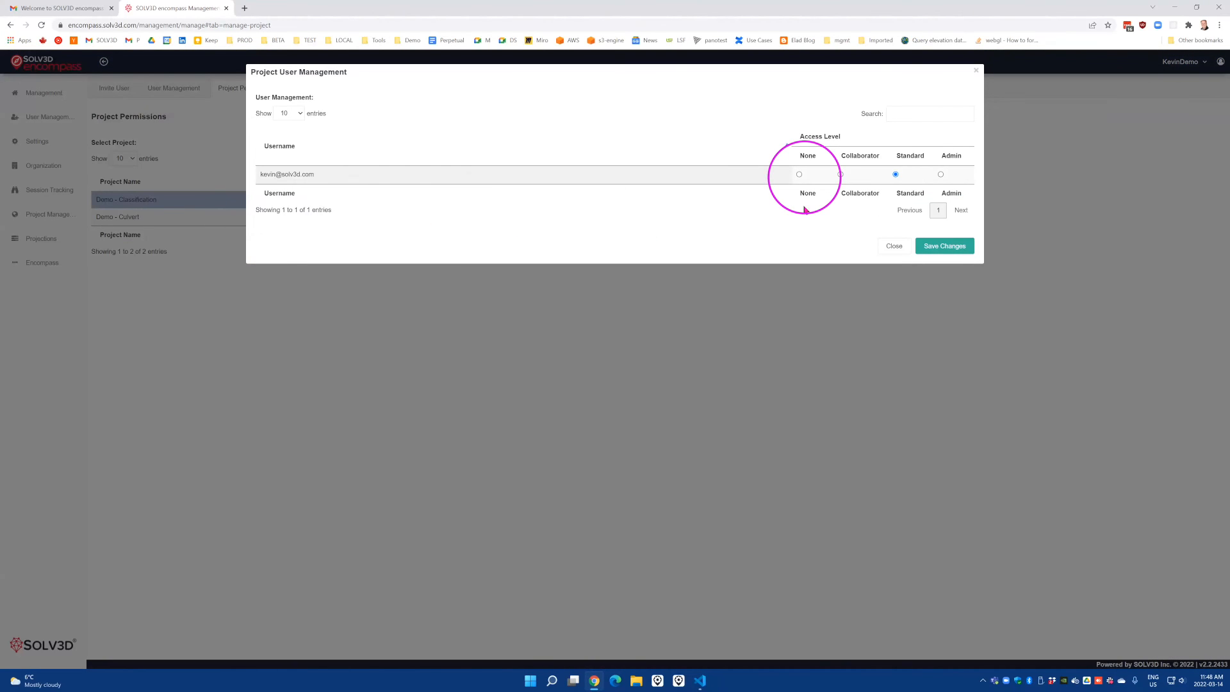
{"action": "left_click", "coordinate": [800, 175]}
{"action": "left_click", "coordinate": [954, 253]}
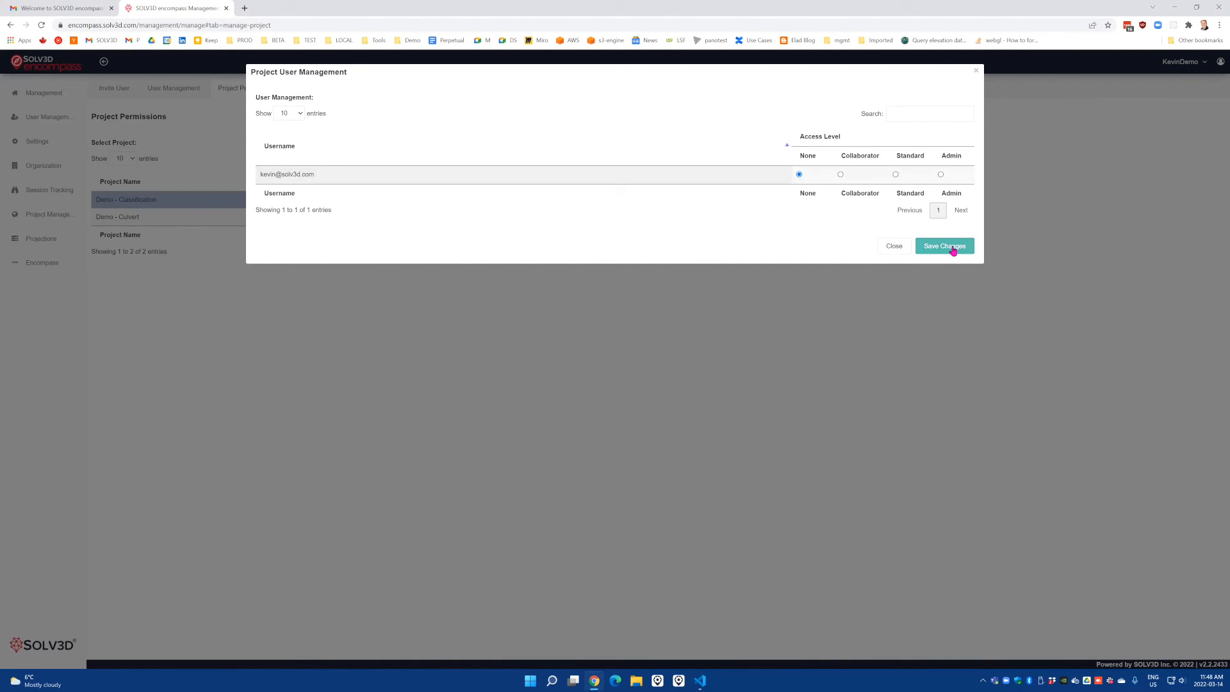
{"action": "left_click", "coordinate": [892, 247]}
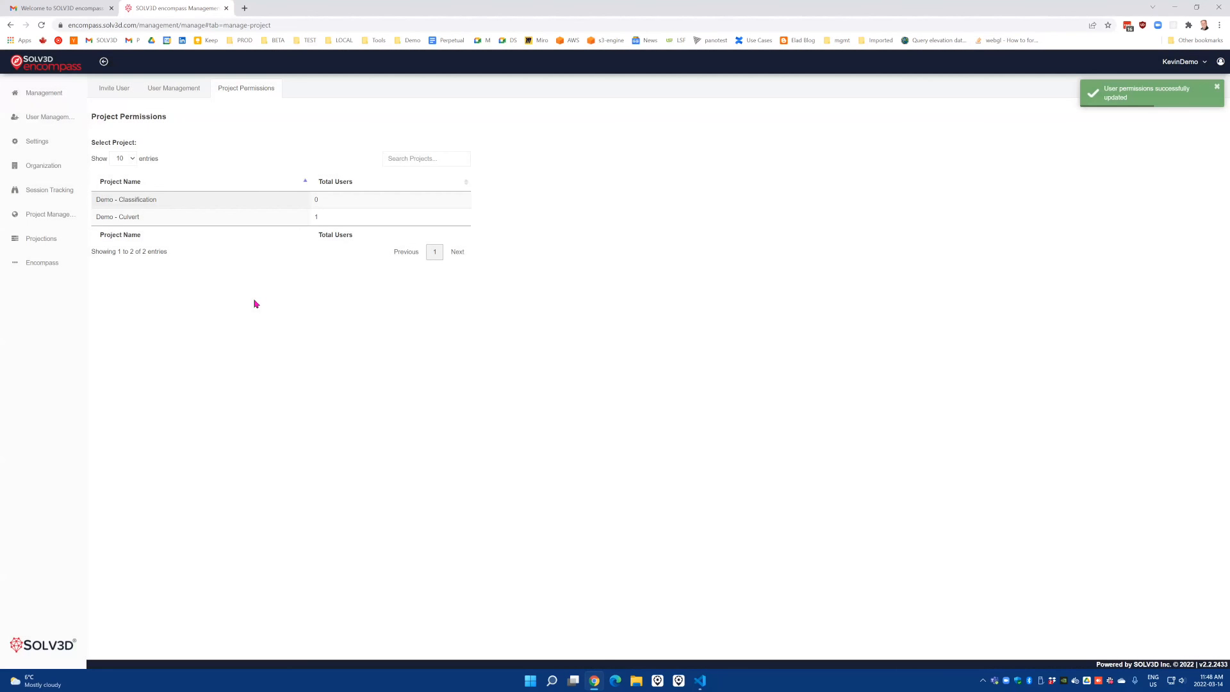